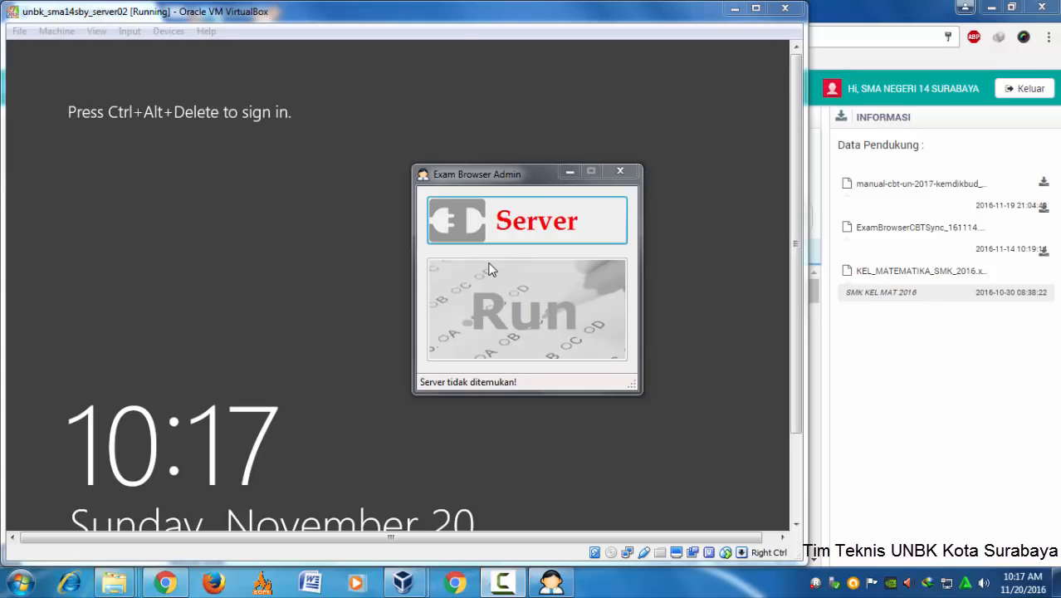
Step: Open the host computer's Network Connections list through the Network and Sharing Center's adapter settings
left_click(356, 274)
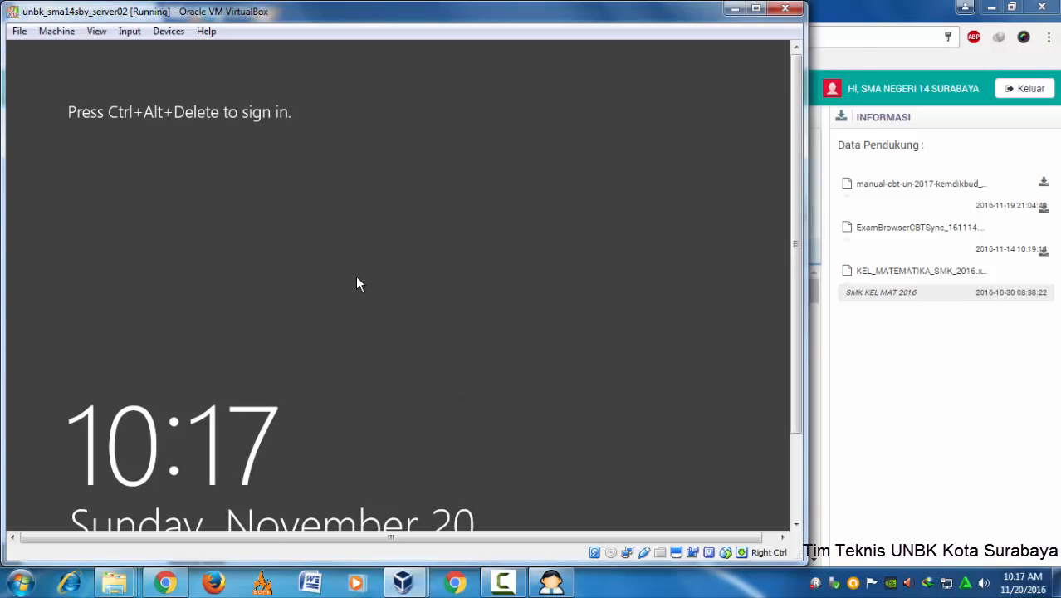
left_click(952, 586)
left_click(944, 551)
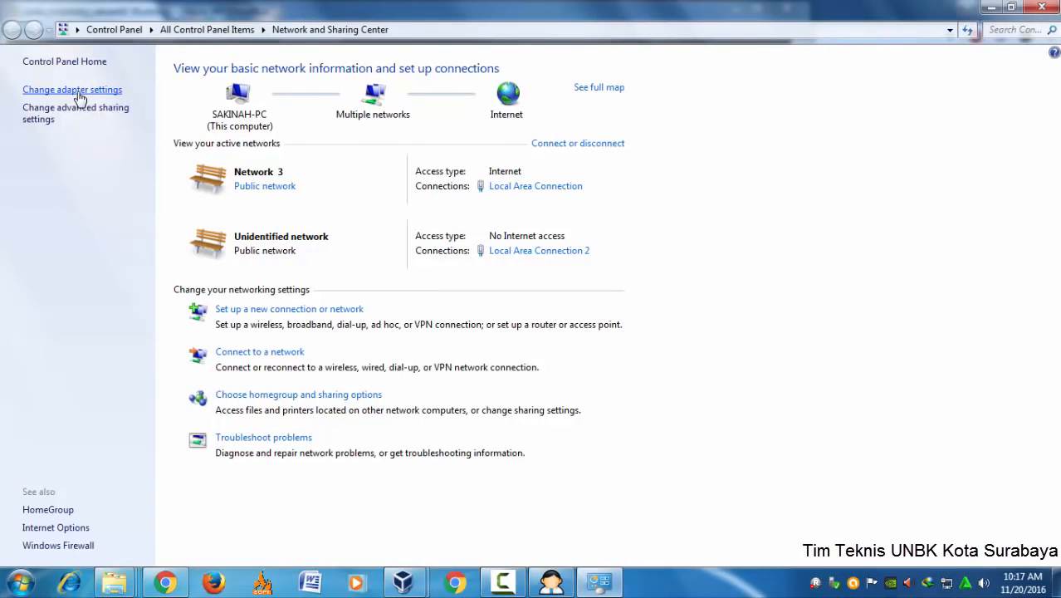
left_click(78, 93)
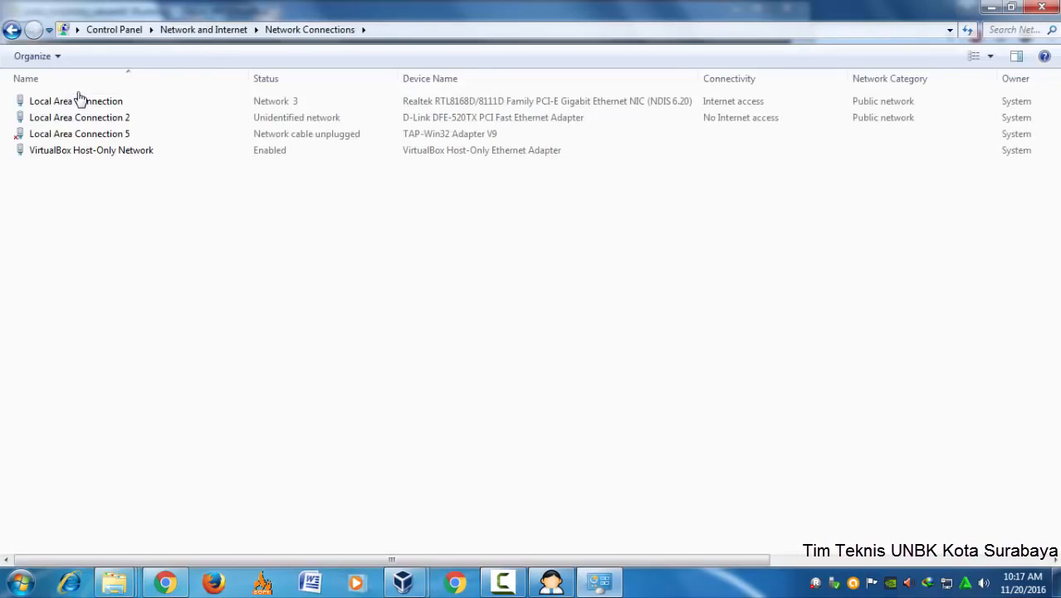
Step: Check the Internet Protocol Version 4 (TCP/IPv4) settings of Local Area Connection 2, the D-Link adapter, and close its properties
left_click(528, 124)
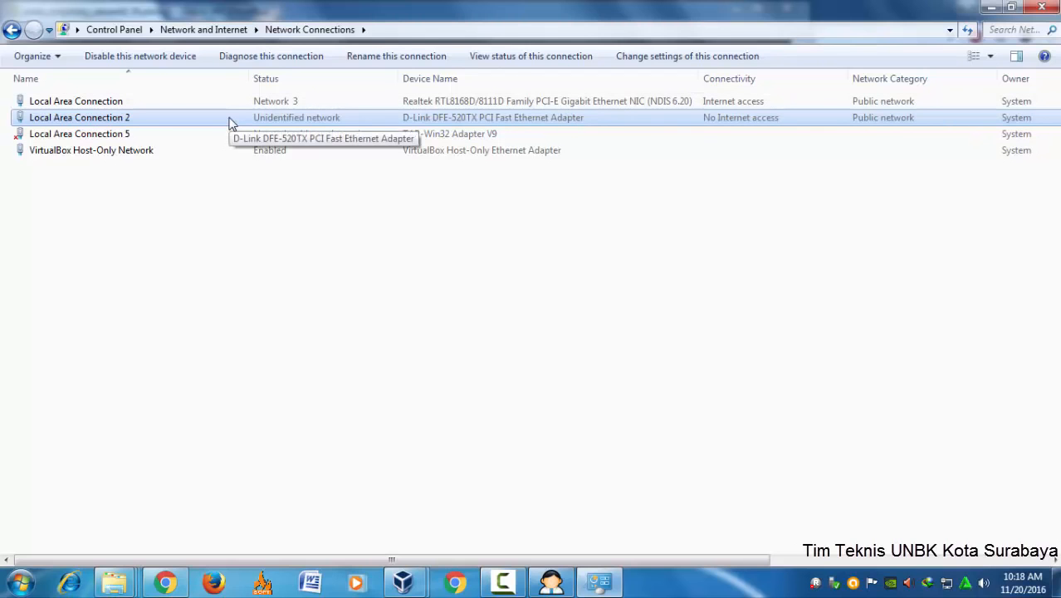
right_click(106, 121)
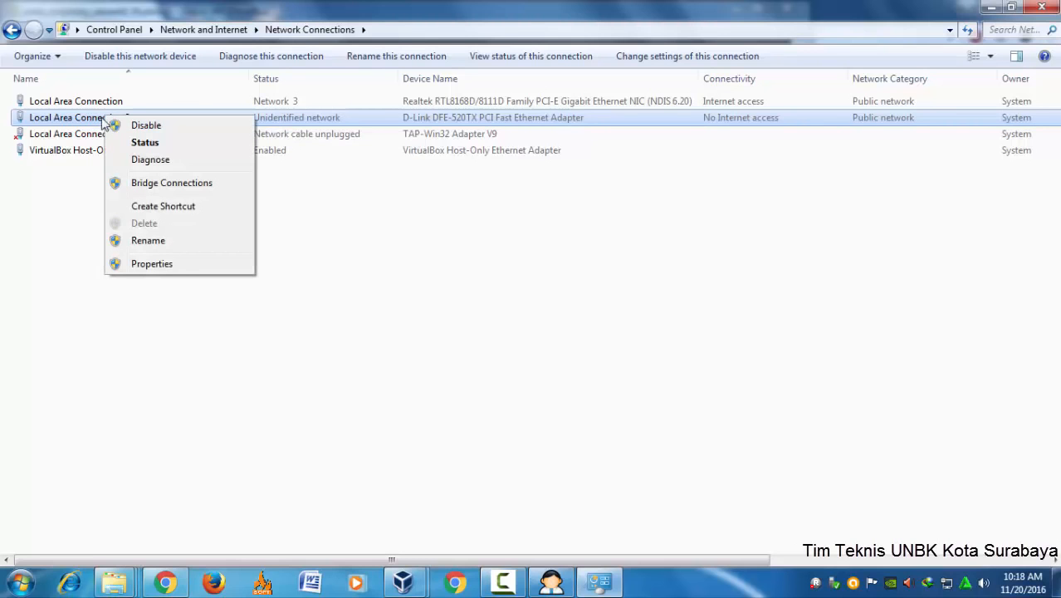
left_click(176, 264)
left_click(178, 275)
double_click(179, 275)
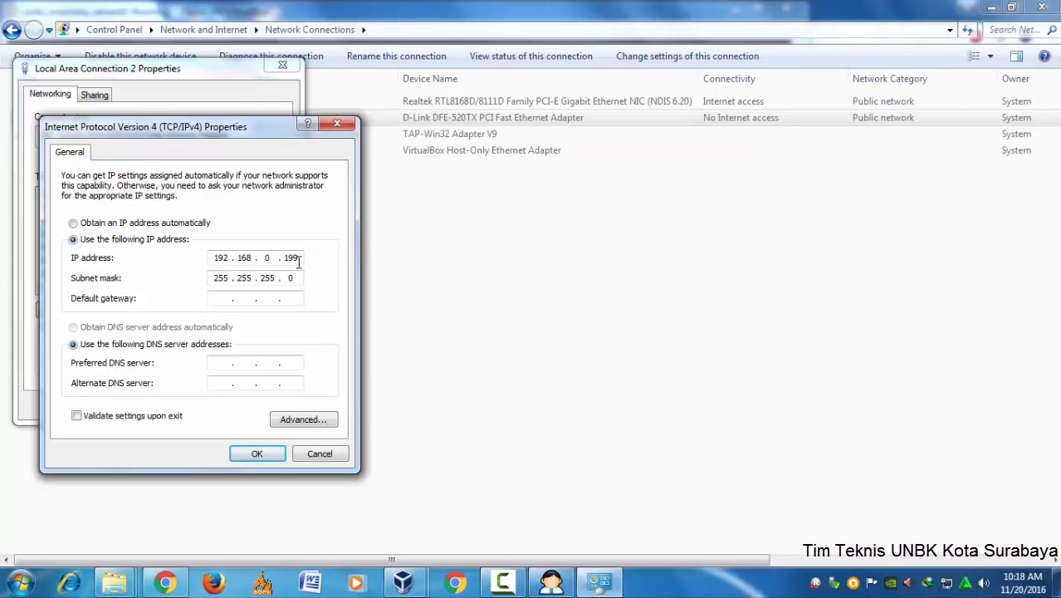
left_click(285, 456)
left_click(205, 406)
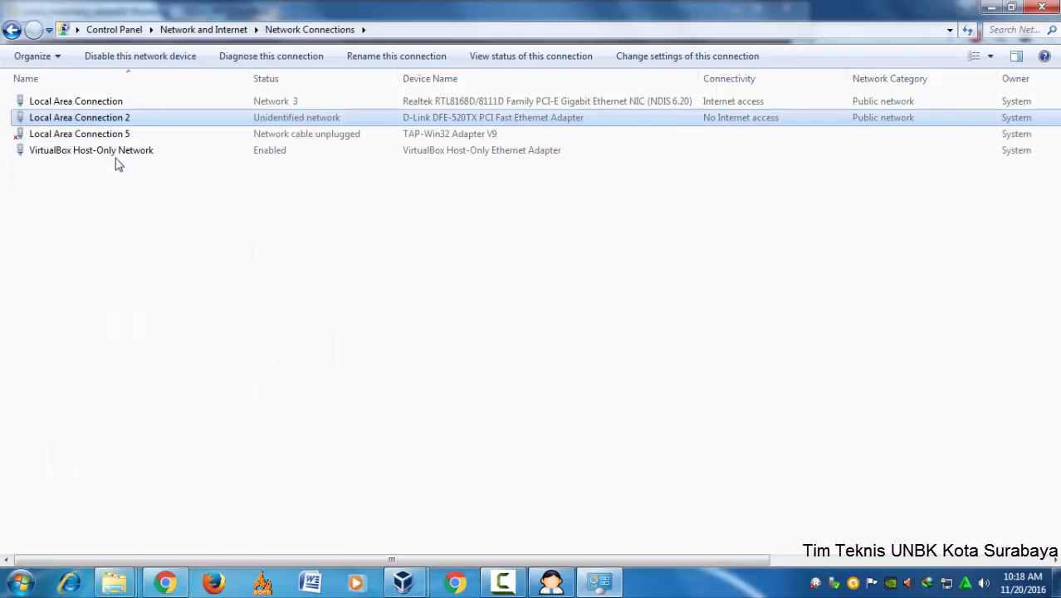
Step: View the network connection details of Local Area Connection, the Realtek adapter, and close its status windows
left_click(93, 103)
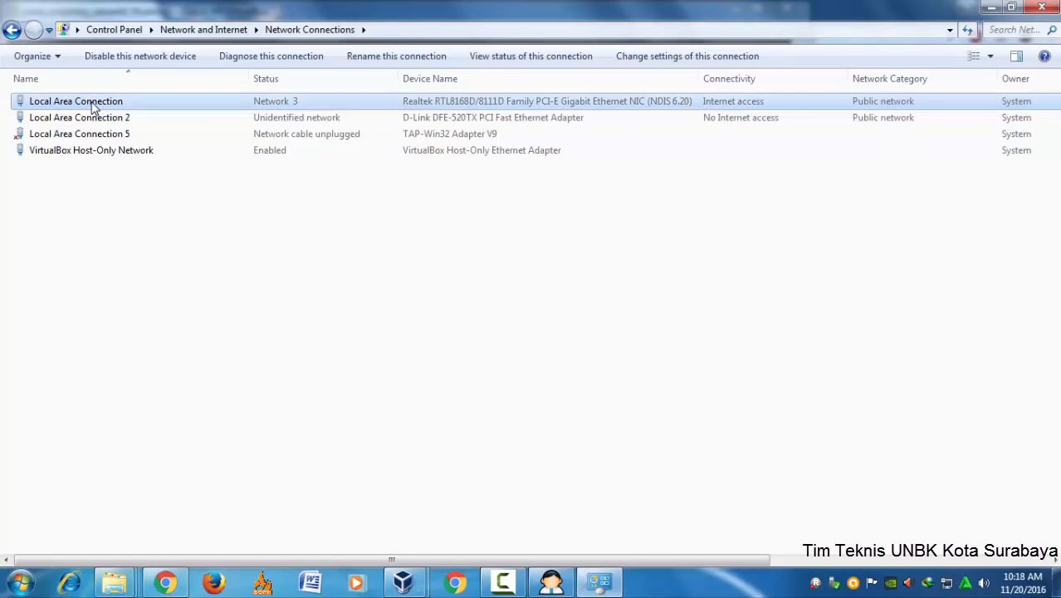
right_click(94, 108)
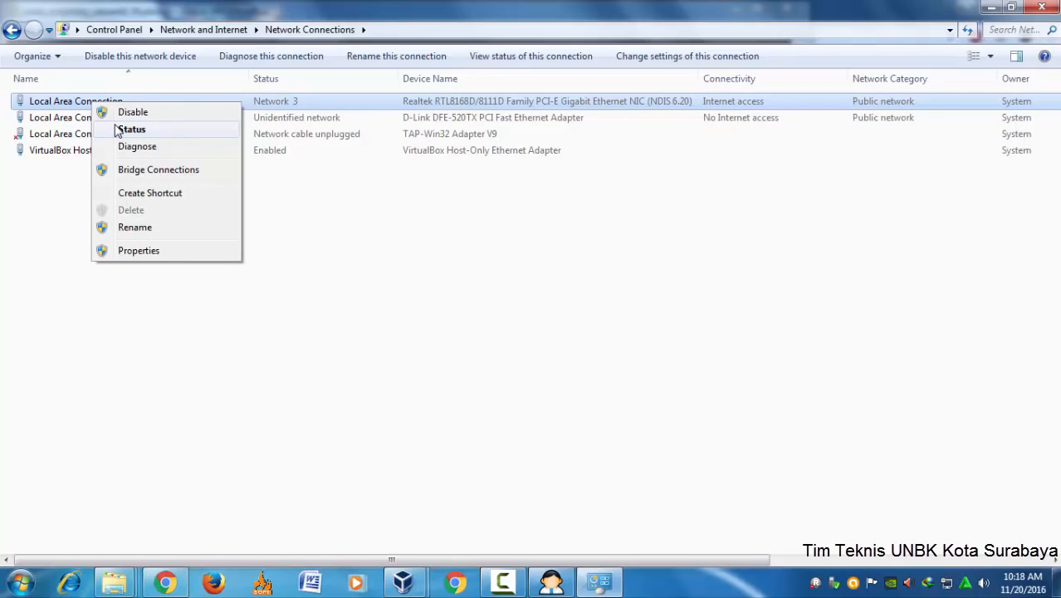
left_click(120, 130)
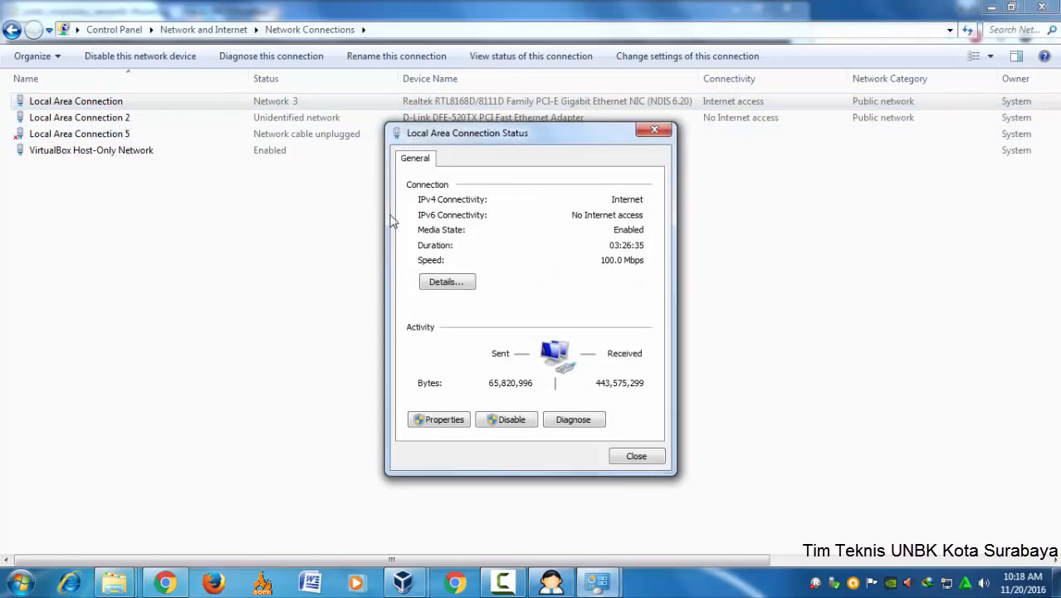
left_click(448, 283)
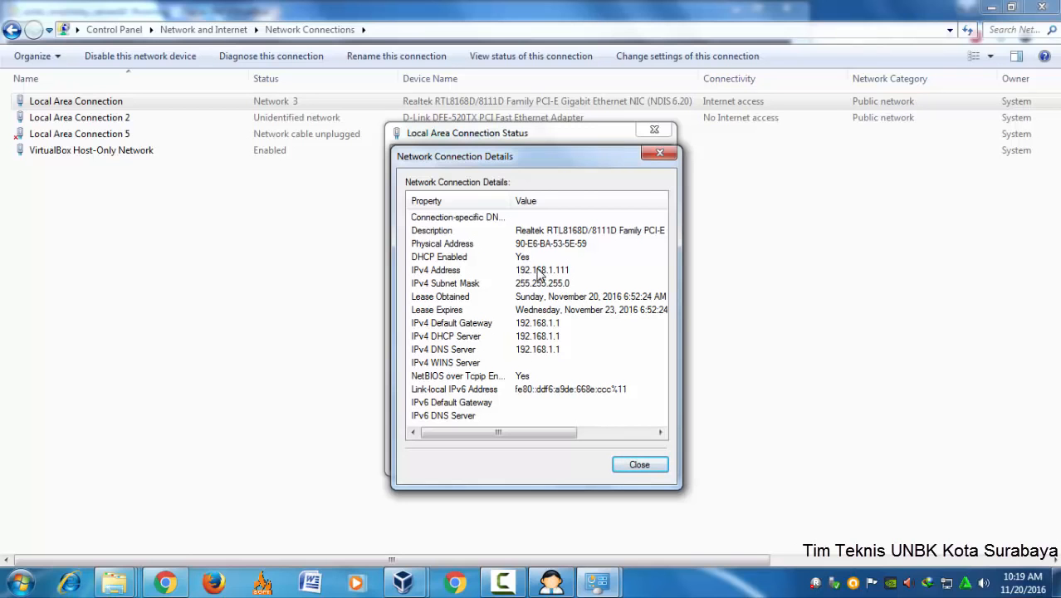
left_click(659, 152)
left_click(653, 129)
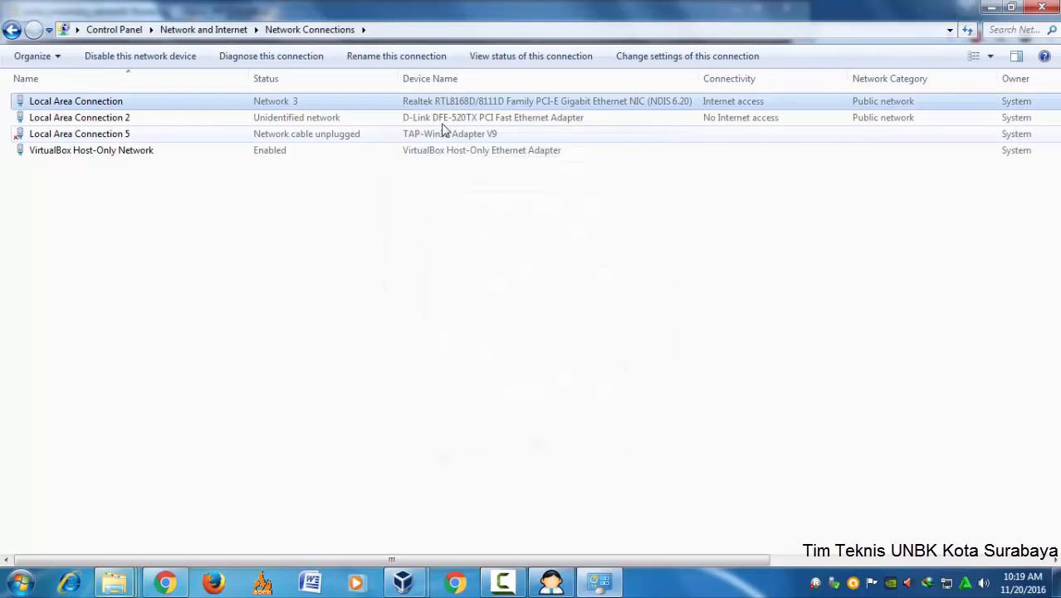
Step: Check the TCP/IPv4 settings of the VirtualBox Host-Only Network, then close its properties and the Network Connections window
left_click(56, 155)
right_click(55, 154)
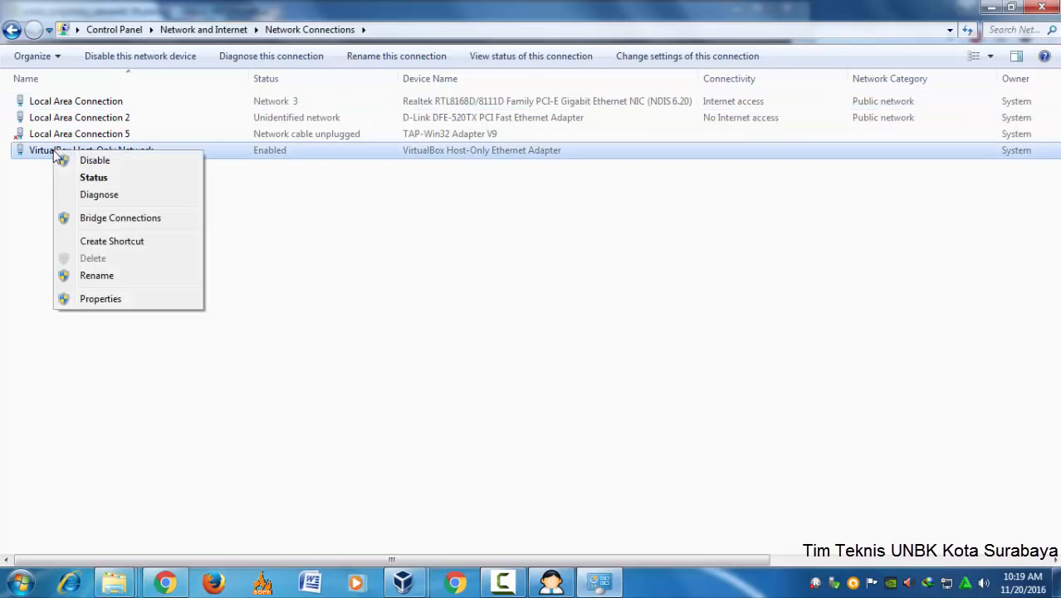
left_click(123, 300)
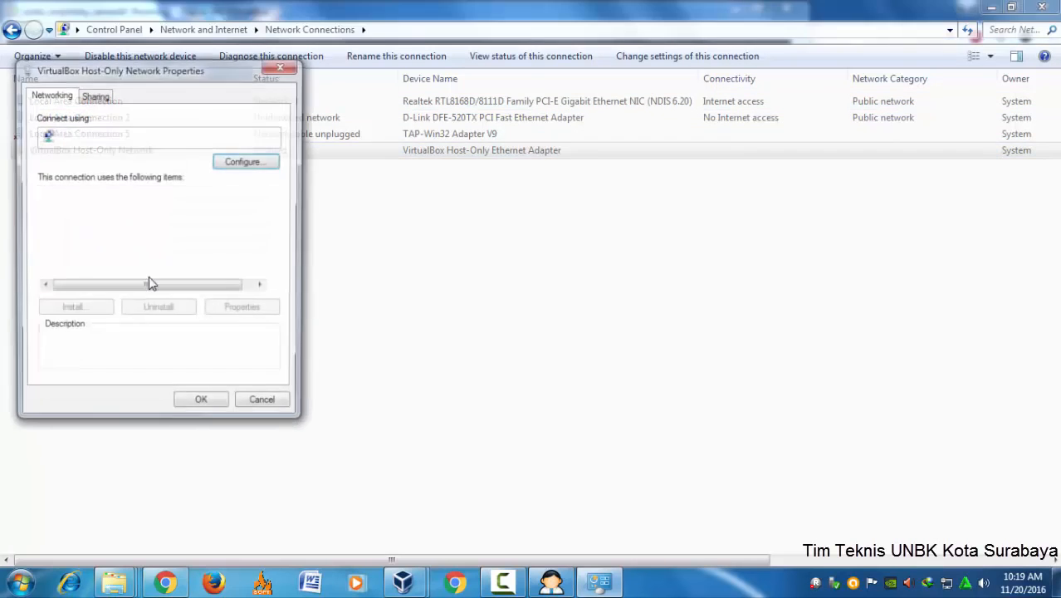
double_click(174, 274)
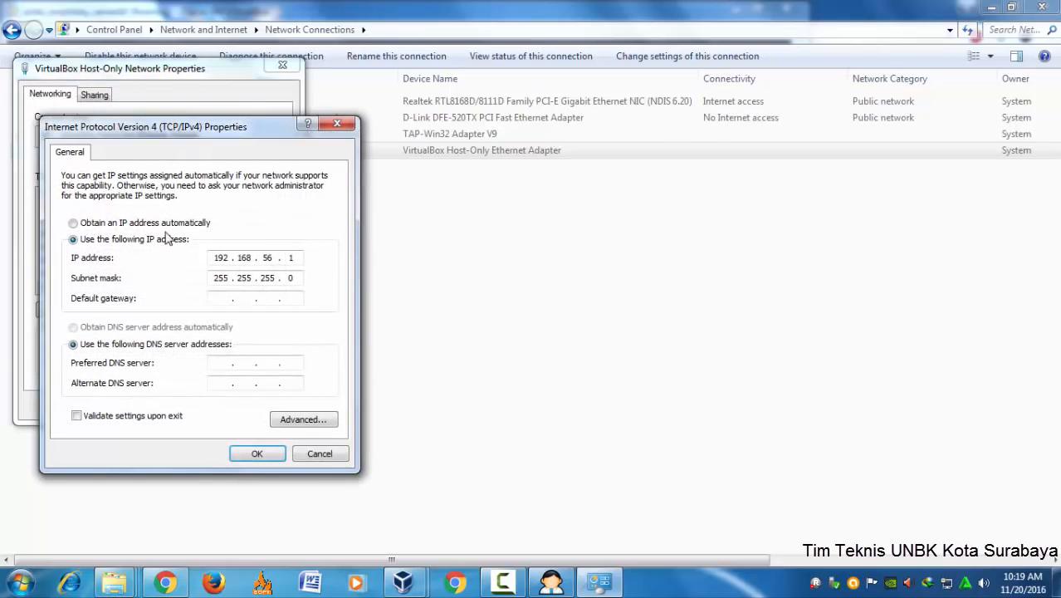
left_click(263, 456)
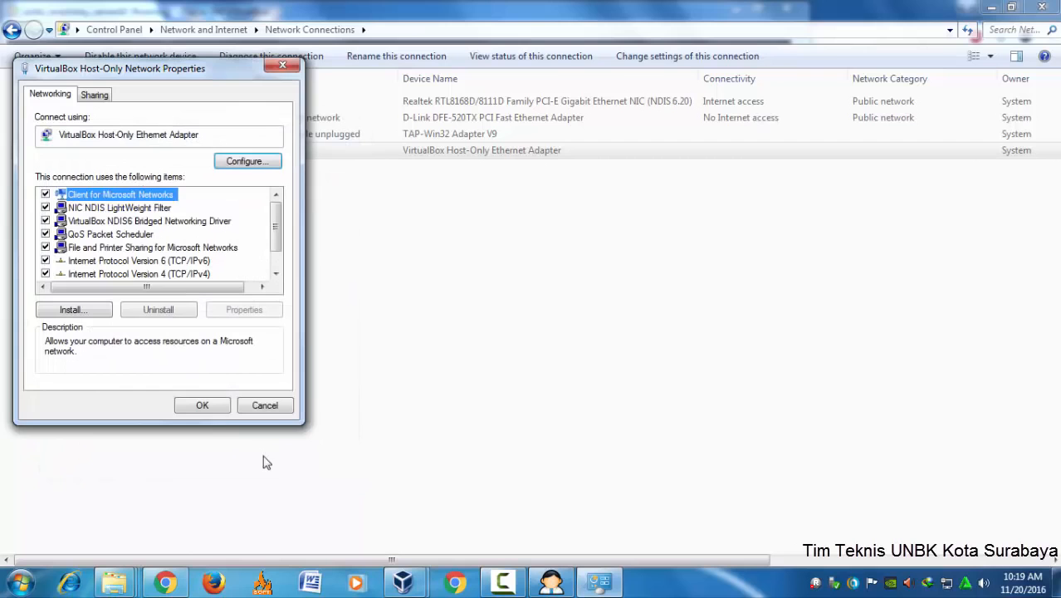
left_click(214, 407)
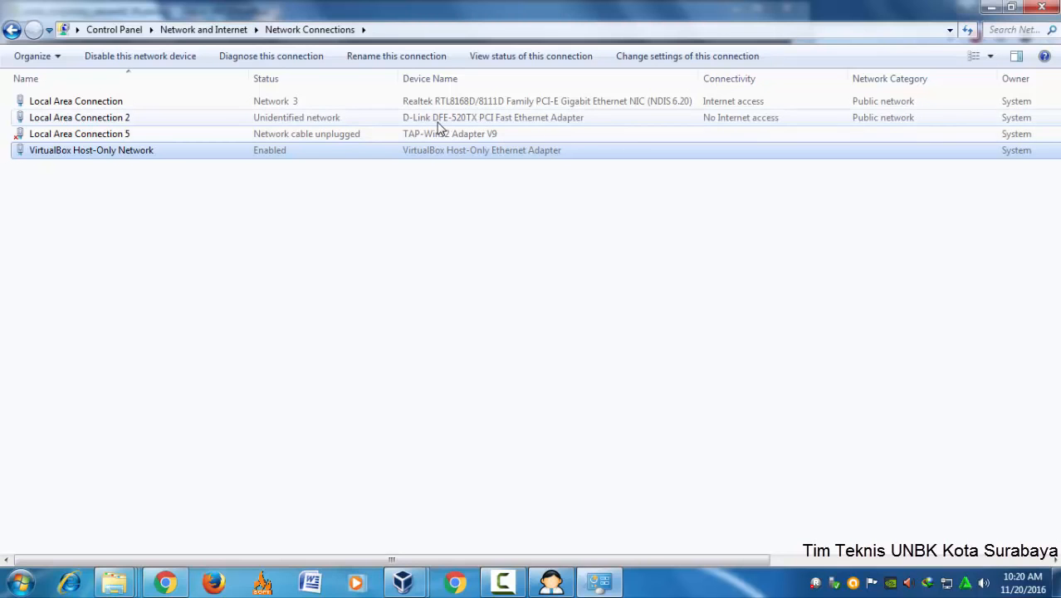
left_click(1042, 8)
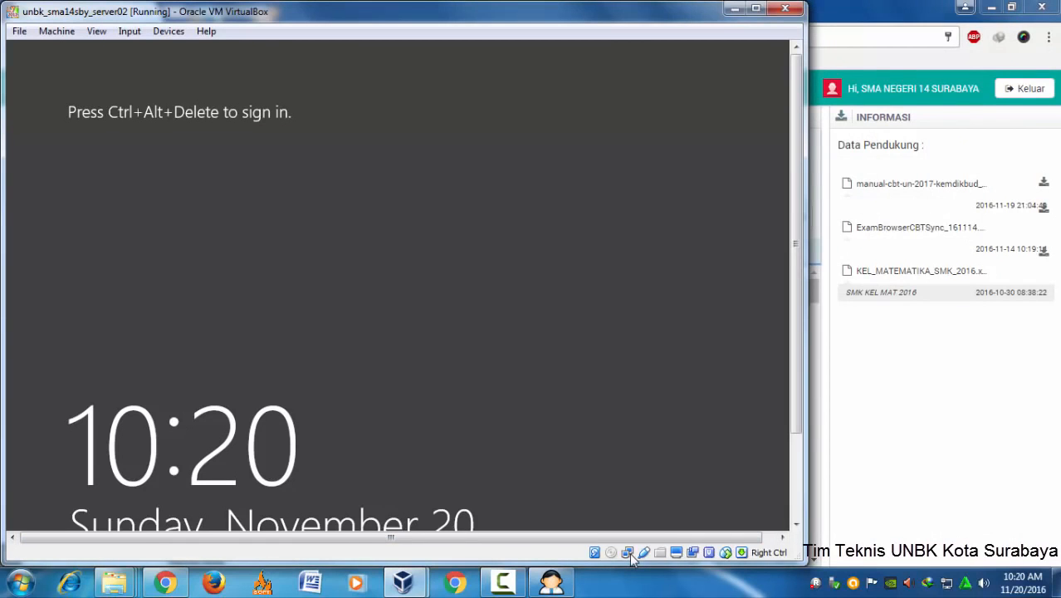
Step: Review the network settings of Adapter 1 and Adapter 2 in the running unbk_sma14sby_server02 virtual machine
mouse_move(628, 556)
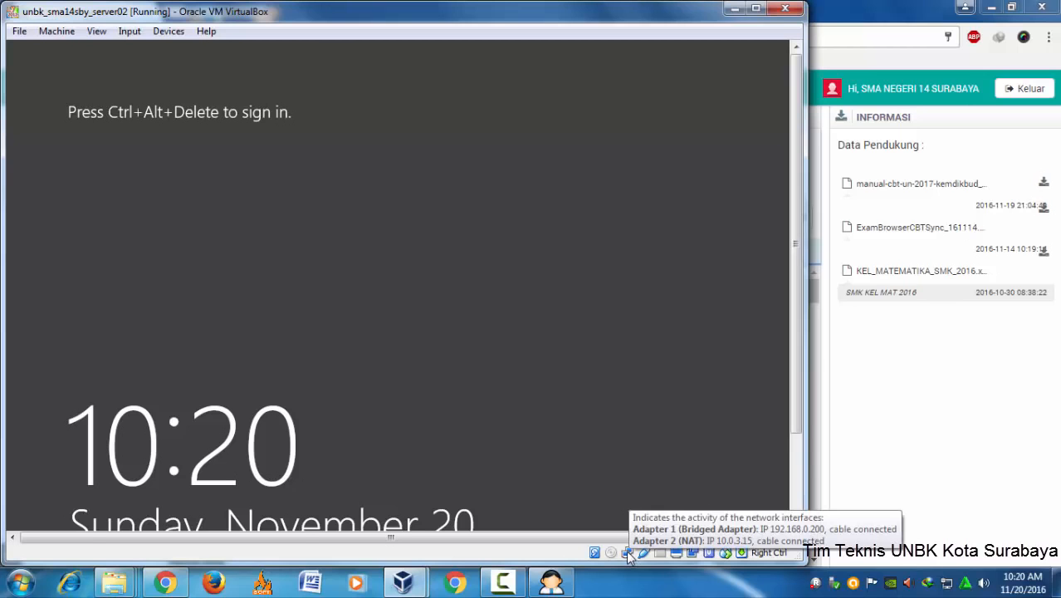
right_click(627, 552)
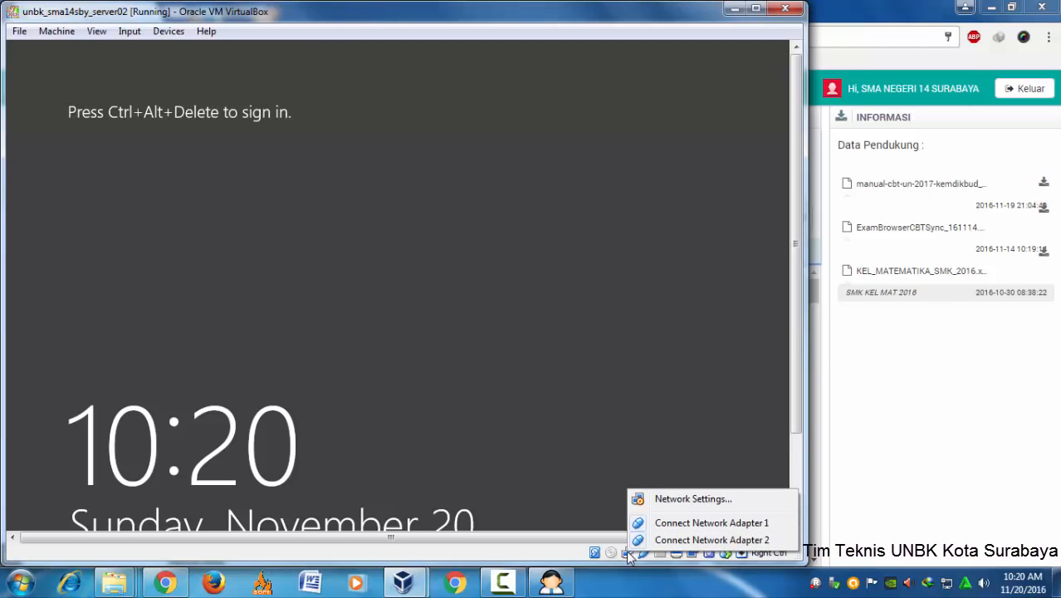
left_click(681, 499)
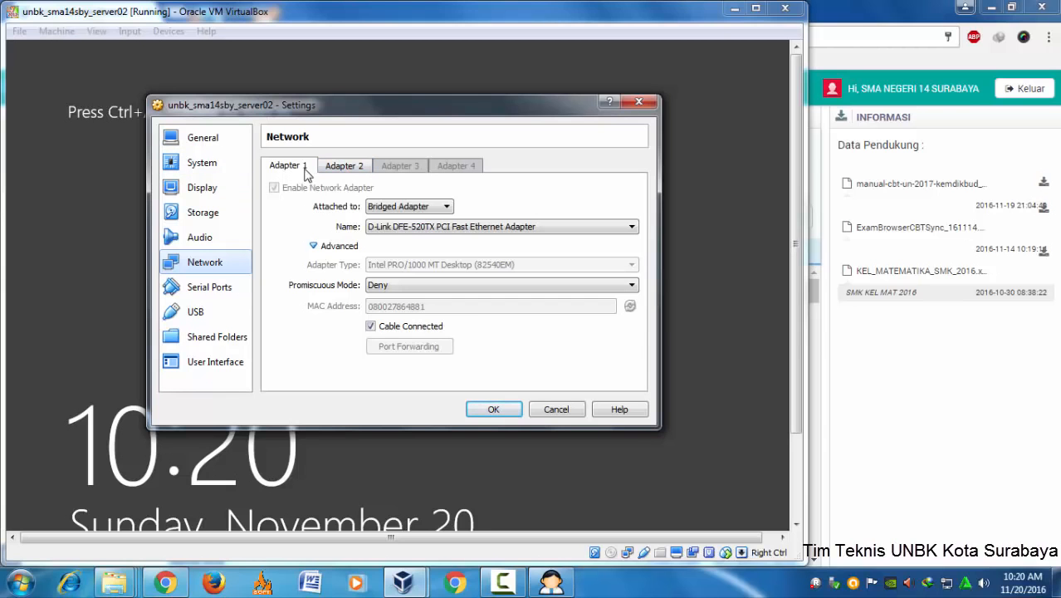
left_click(341, 168)
left_click(303, 168)
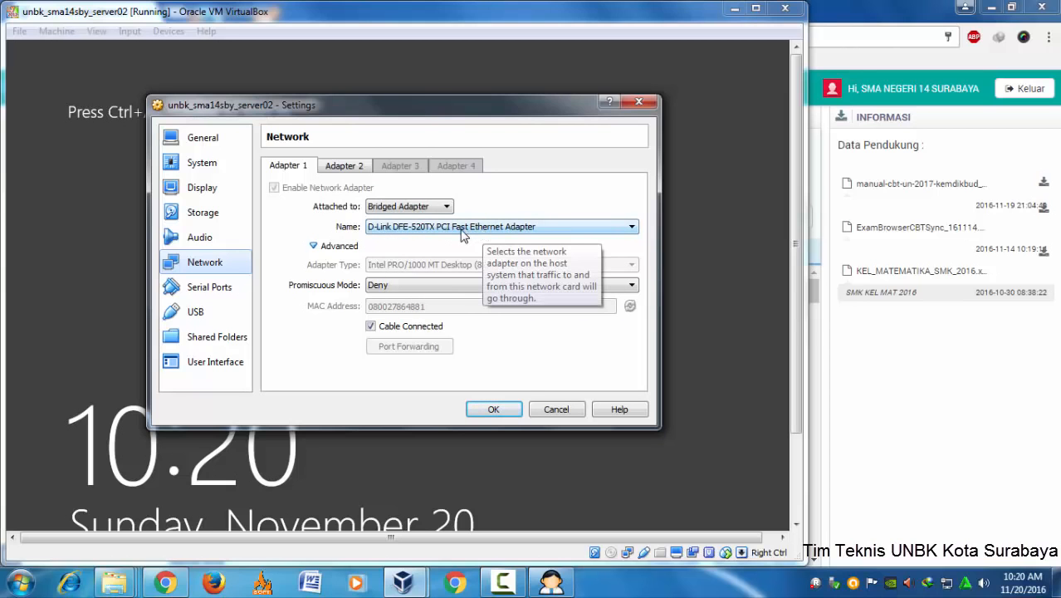
left_click(355, 170)
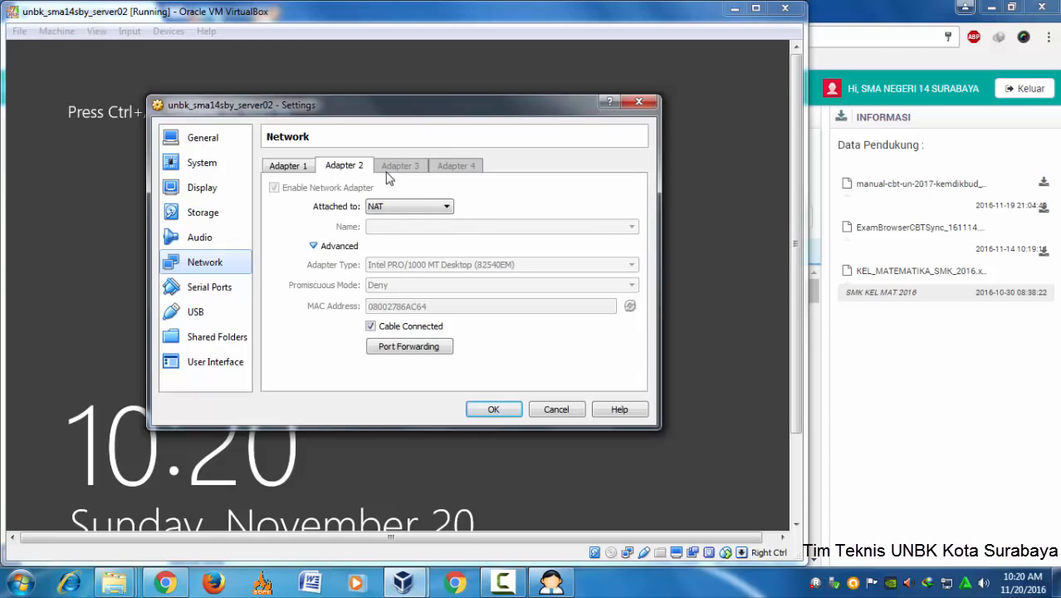
left_click(493, 410)
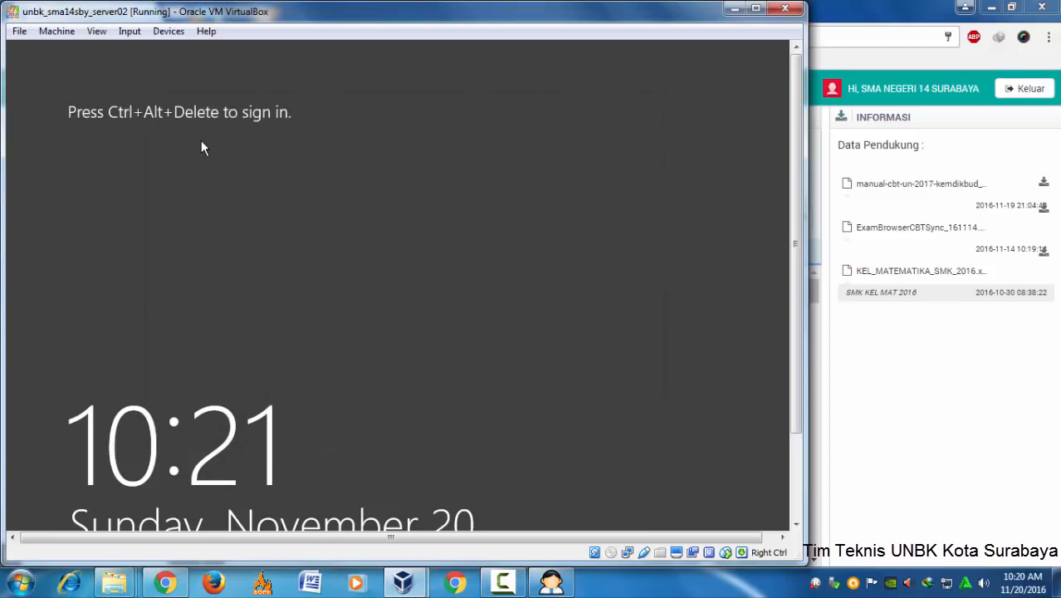
Step: Minimize the browser and virtual machine windows and inspect the target path of the Google Chrome desktop shortcut
left_click(992, 7)
left_click(735, 8)
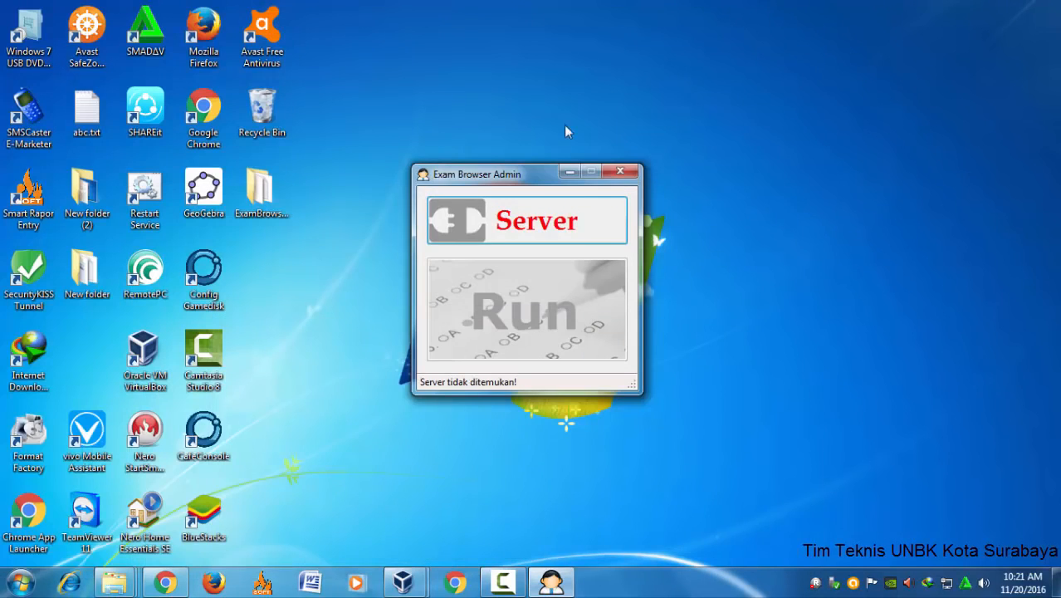
left_click(207, 131)
right_click(208, 131)
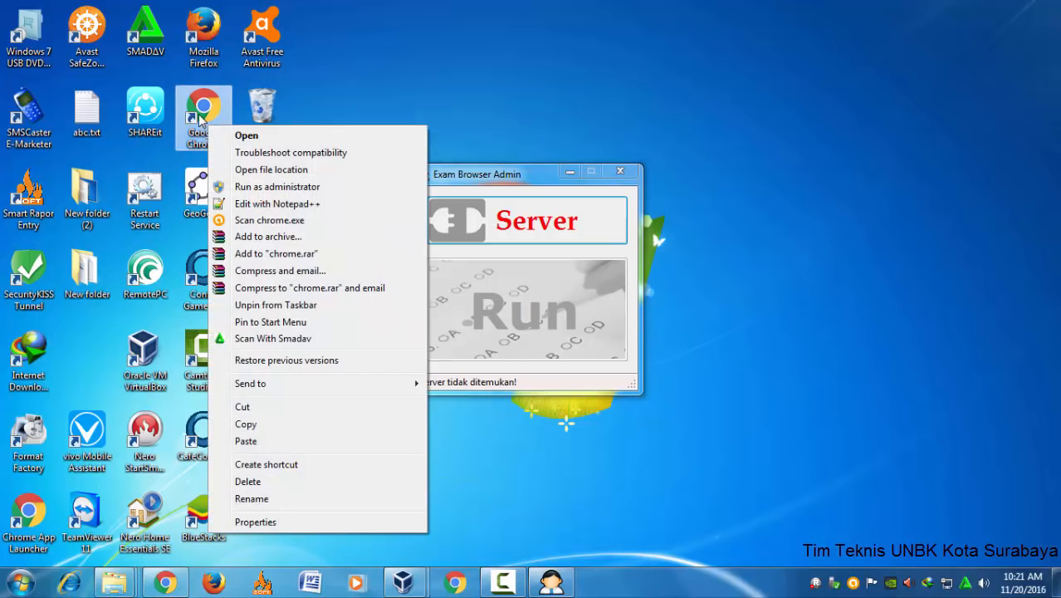
left_click(292, 523)
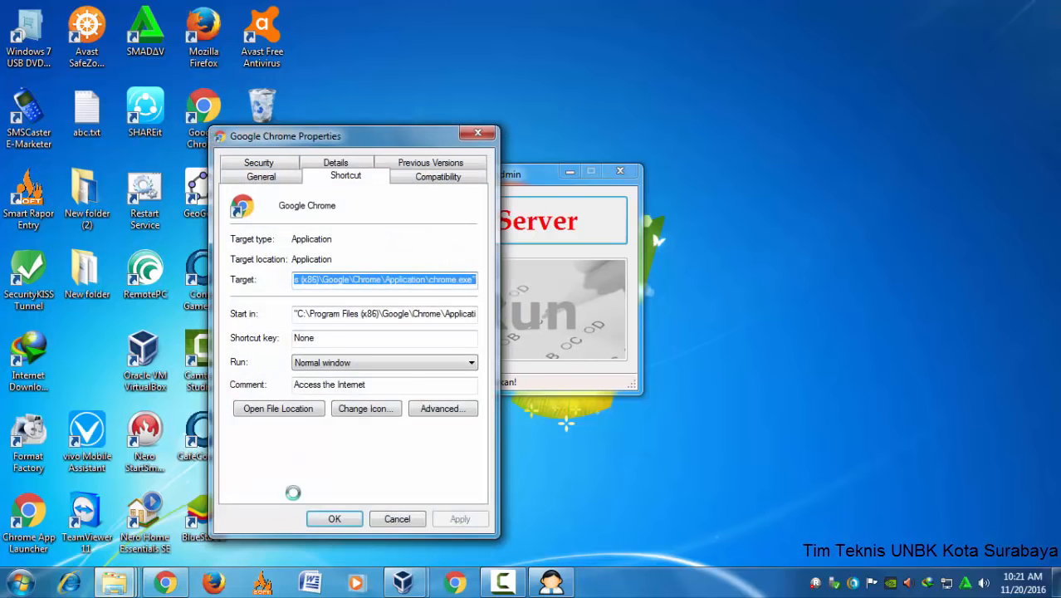
left_click(344, 279)
left_click_drag(372, 281, 289, 286)
left_click(297, 280)
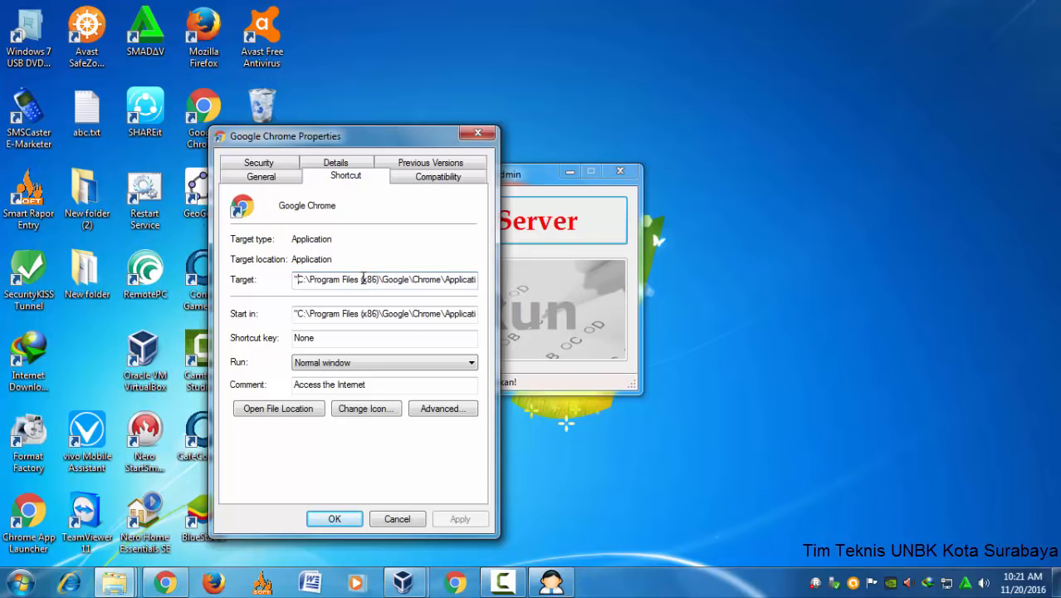
left_click(334, 519)
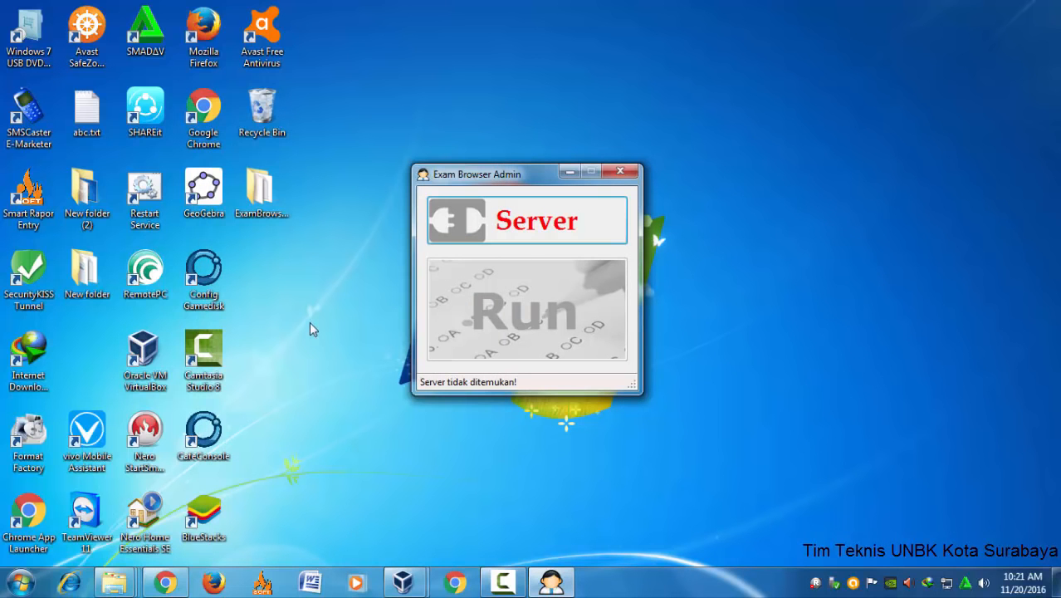
Step: Close Exam Browser Admin and delete the ExamBrowserCBTSync folder from the desktop
left_click(283, 215)
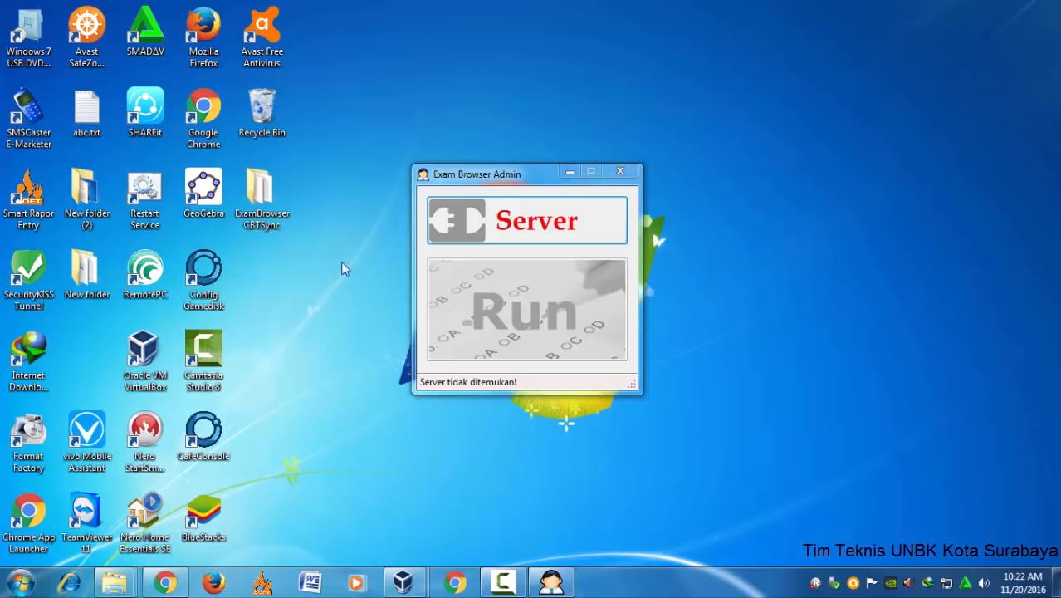
left_click(619, 172)
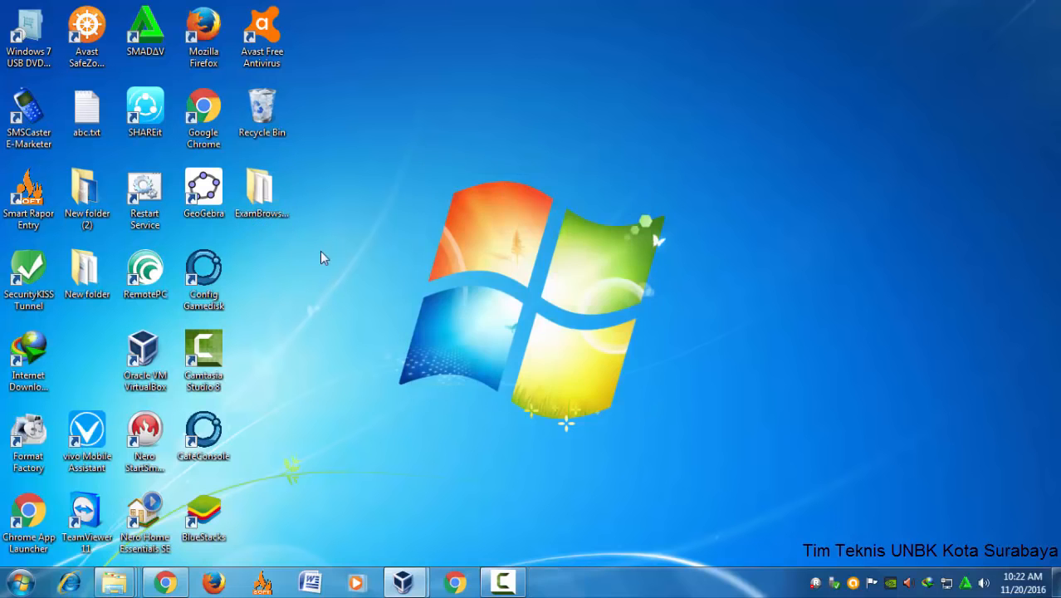
left_click_drag(377, 286, 245, 178)
key("Delete")
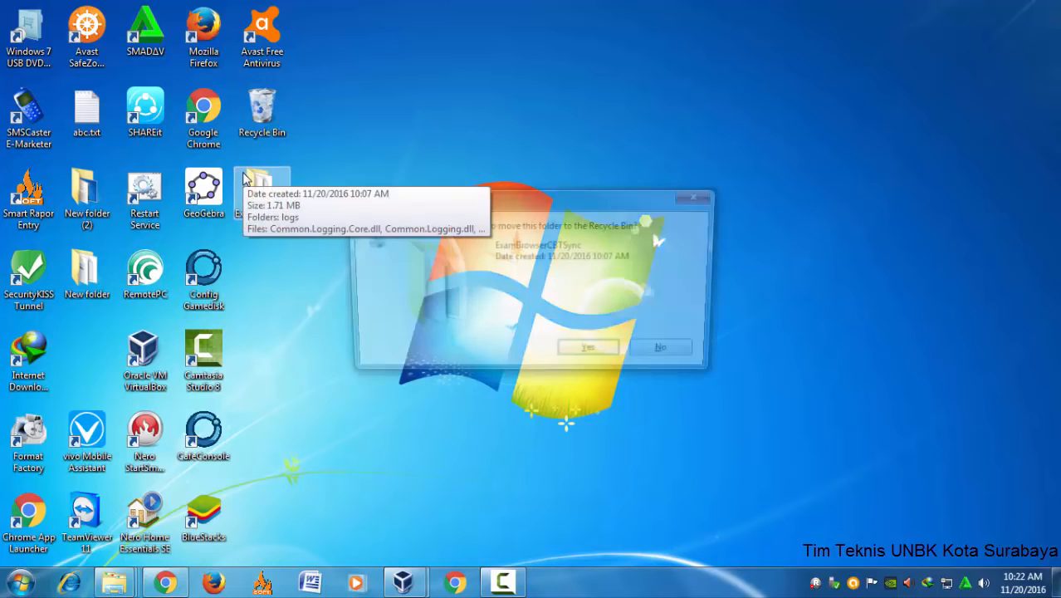
left_click(581, 364)
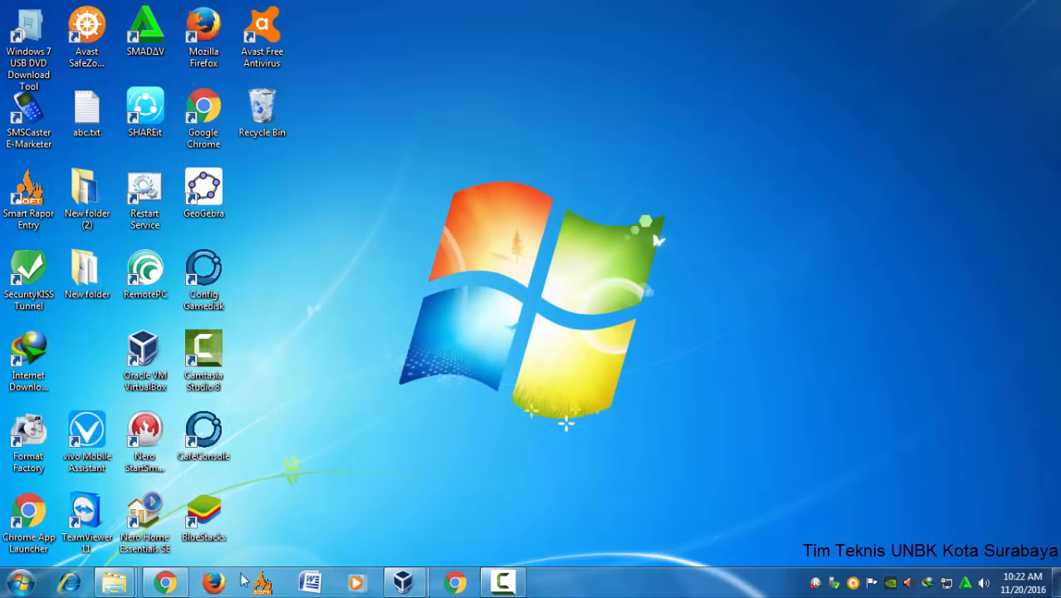
Step: Switch to Chrome and download the ExamBrowserCBTSync archive from the supporting data list on the UNBK site
left_click(166, 583)
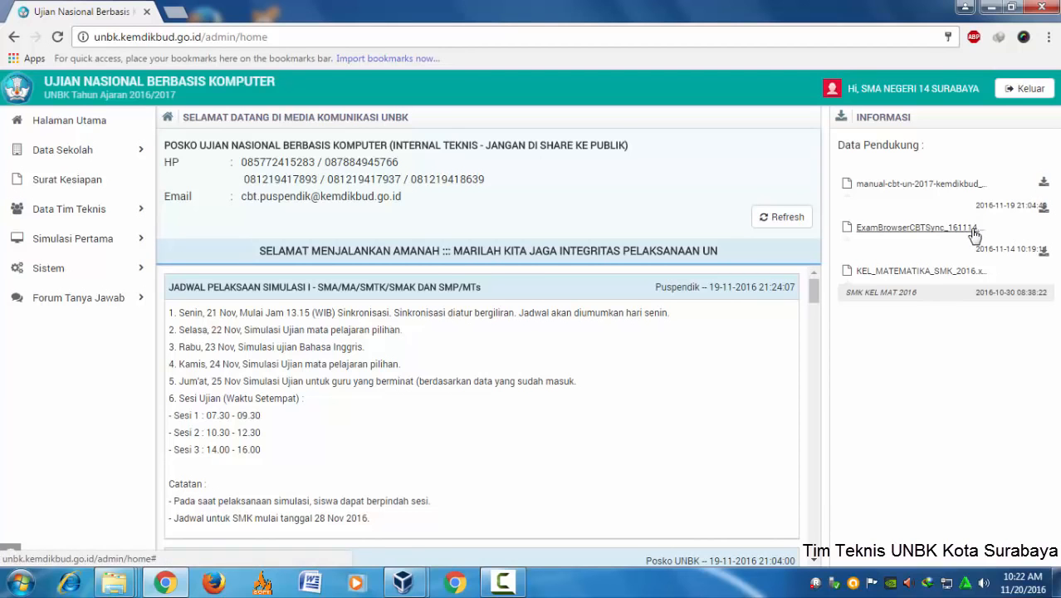
left_click(1042, 212)
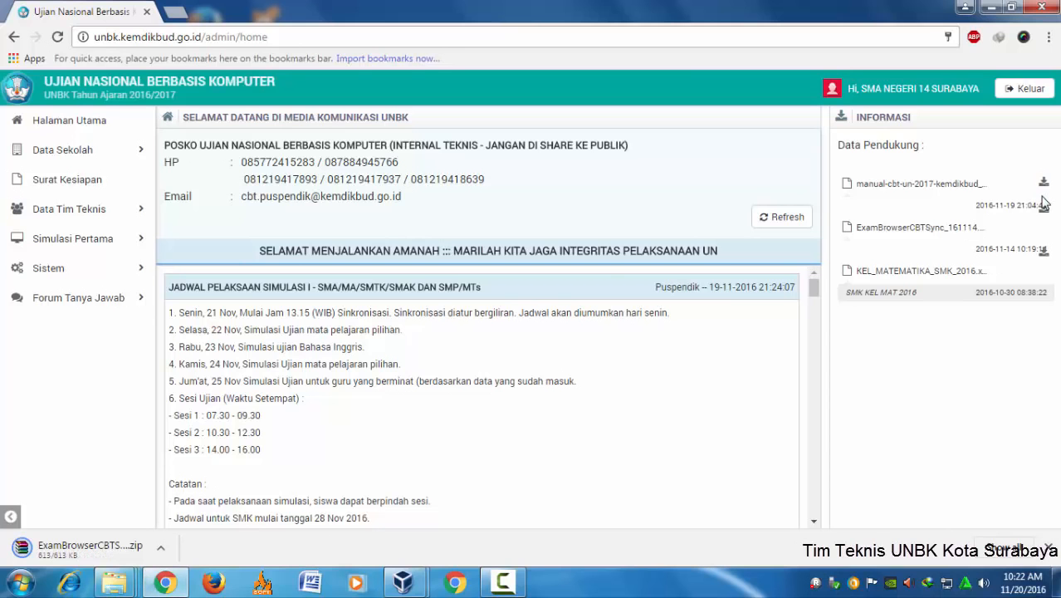
Step: Locate the downloaded ExamBrowserCBTSync_161114.zip in its Downloads folder and copy the archive to the Desktop folder
left_click(159, 548)
left_click(232, 496)
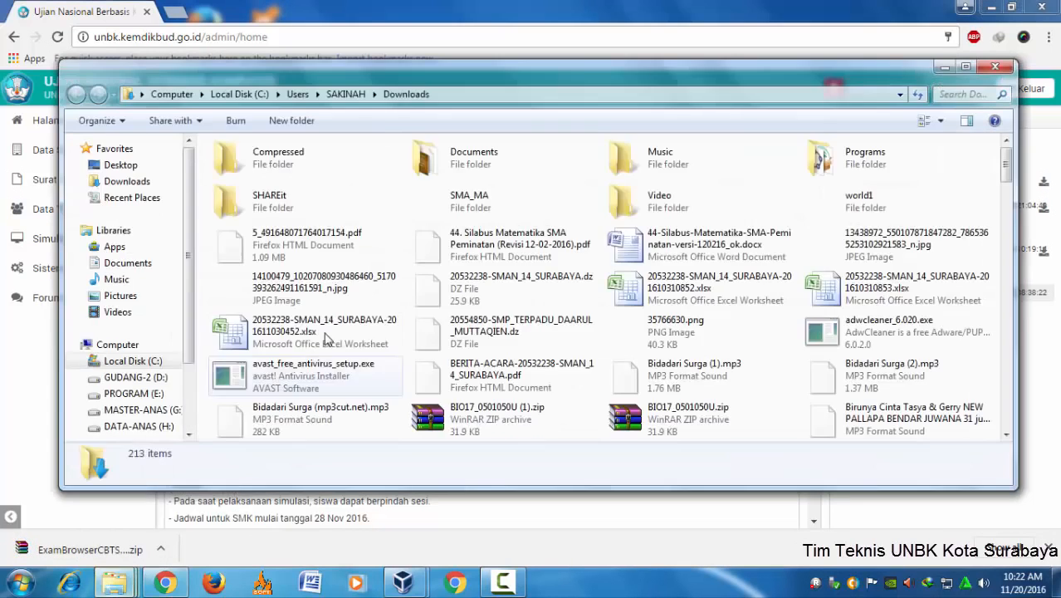
right_click(651, 424)
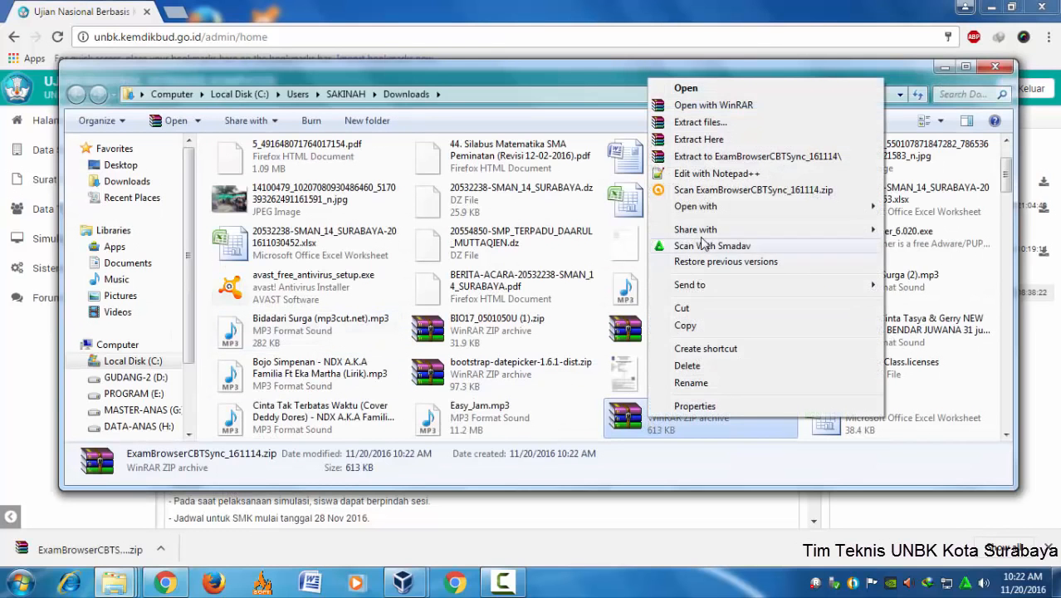
left_click(685, 325)
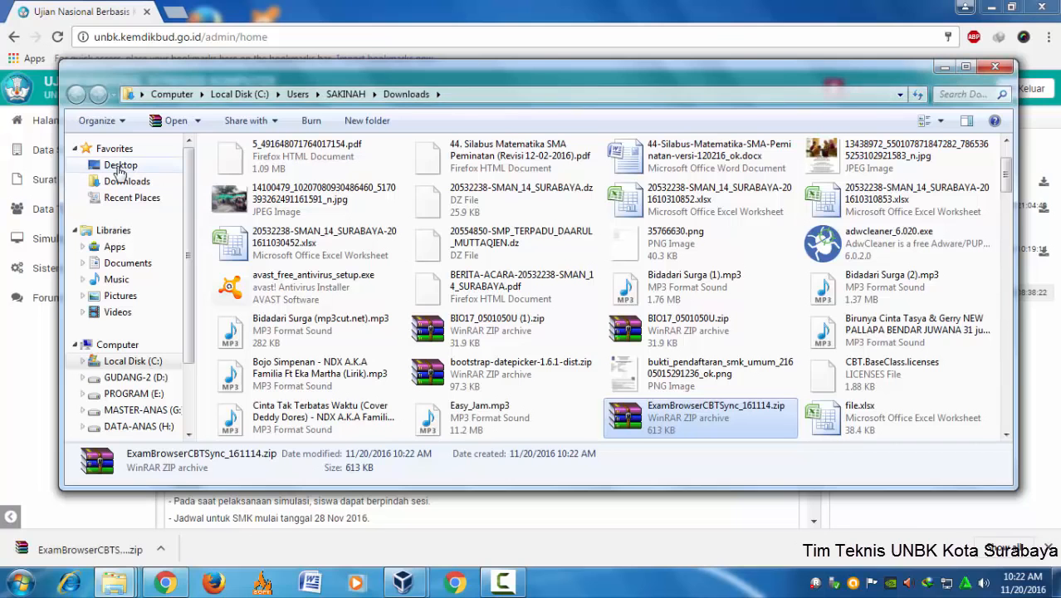
left_click(121, 165)
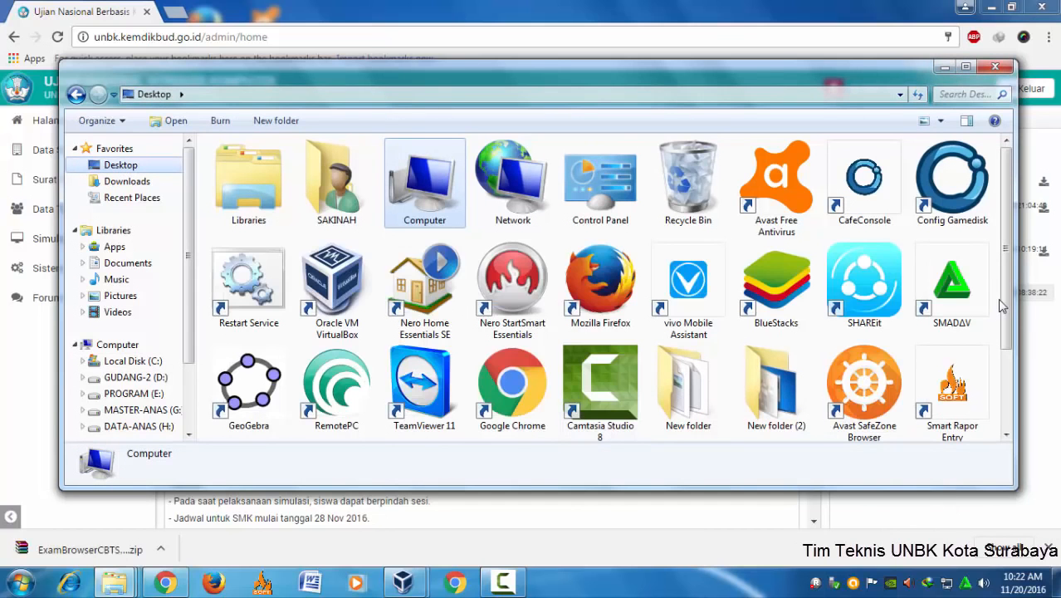
scroll(921, 403, "down", 3)
right_click(886, 375)
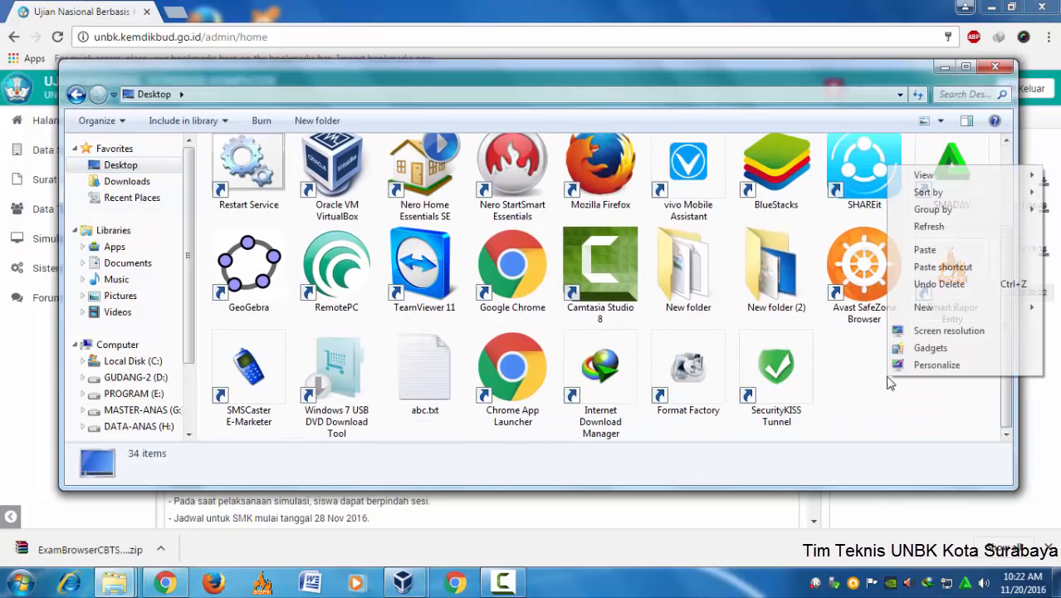
left_click(930, 253)
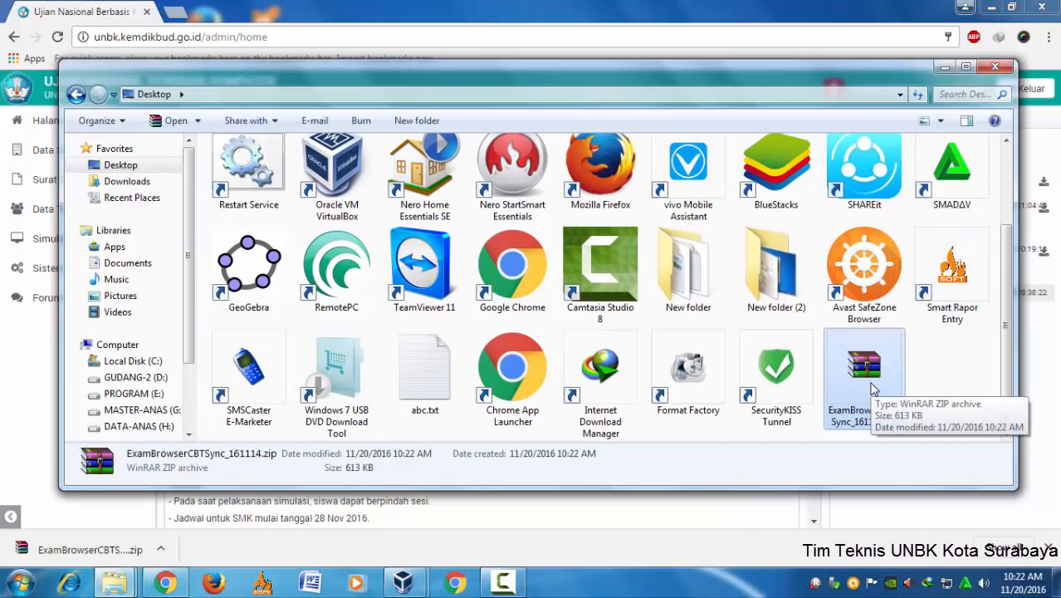
left_click(935, 385)
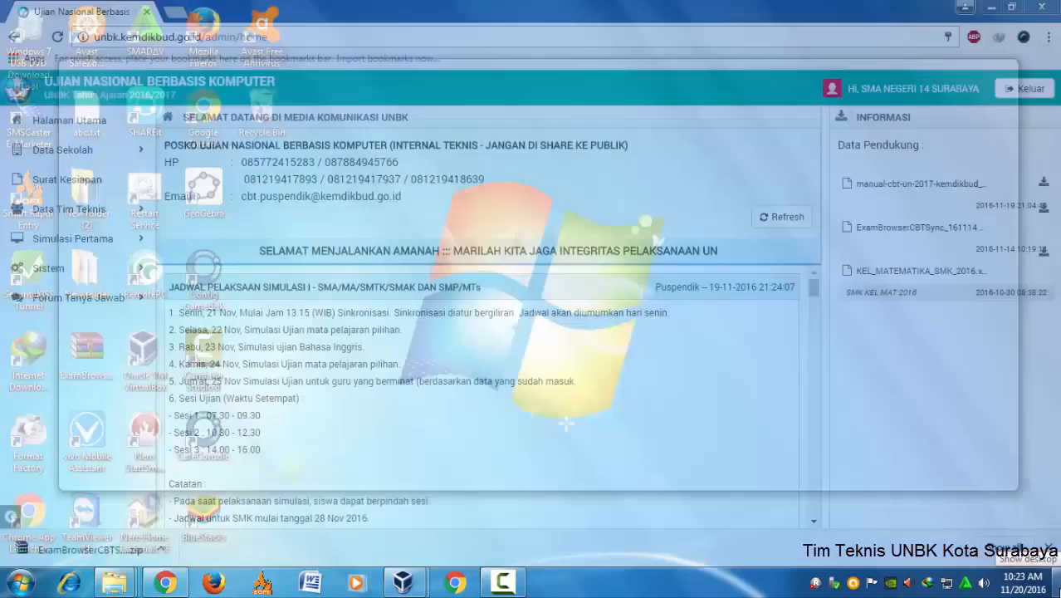
Step: Show the desktop and paste the ExamBrowserCBTSync_161114.zip archive there again, replacing the existing copy
left_click(1054, 585)
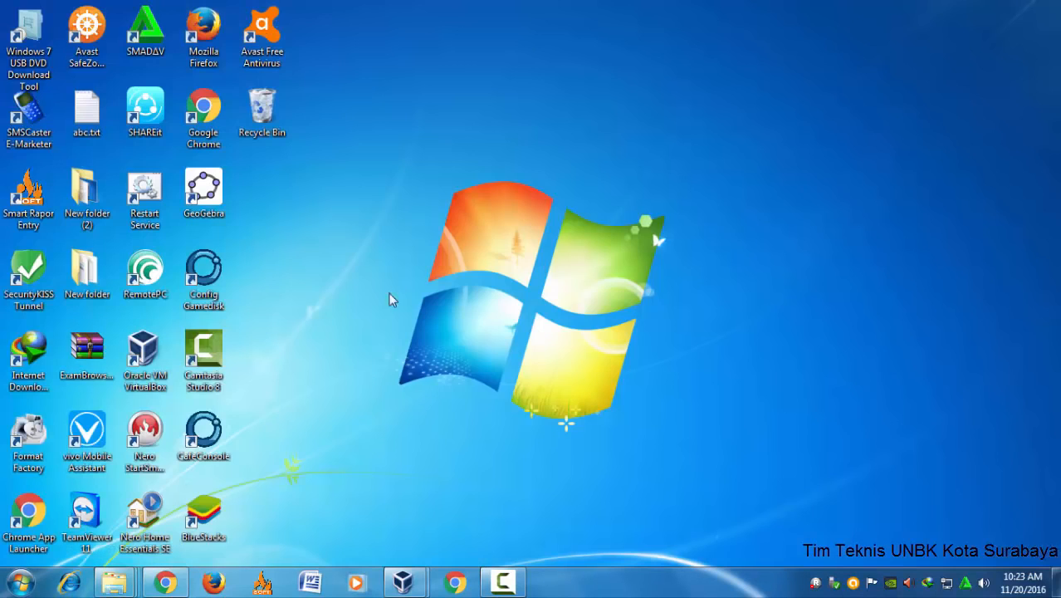
right_click(313, 216)
left_click(376, 283)
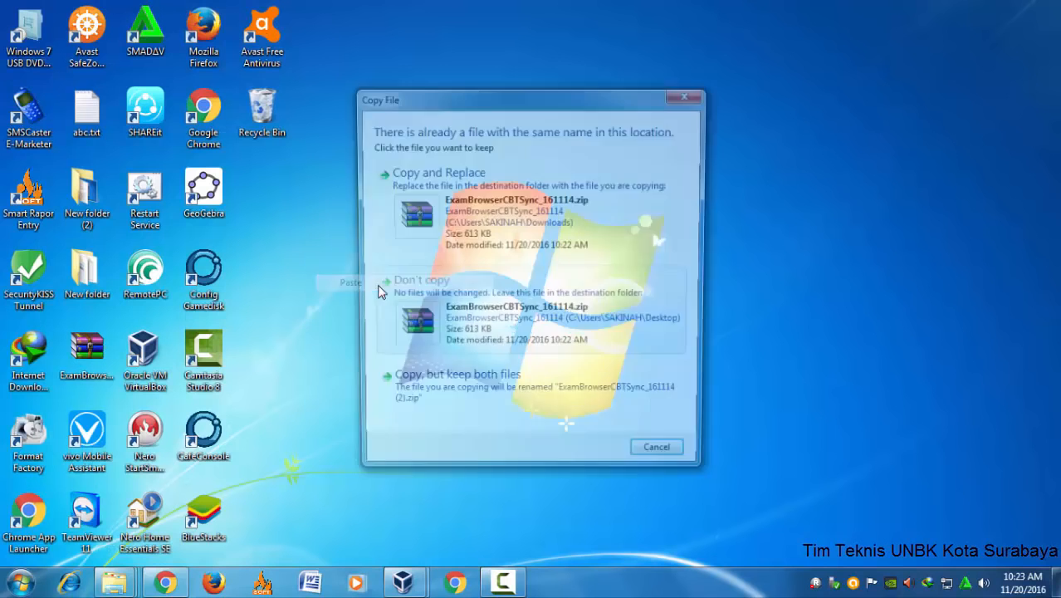
left_click(454, 240)
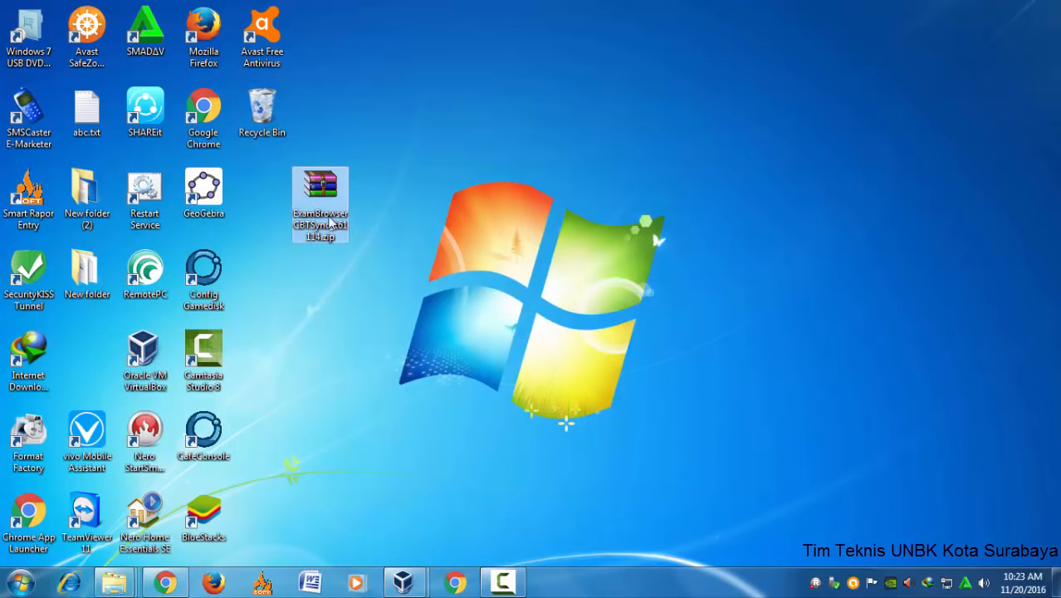
Step: Extract the archive into its own ExamBrowserCBTSync_161114 folder and place that folder just below the archive on the desktop
mouse_move(317, 218)
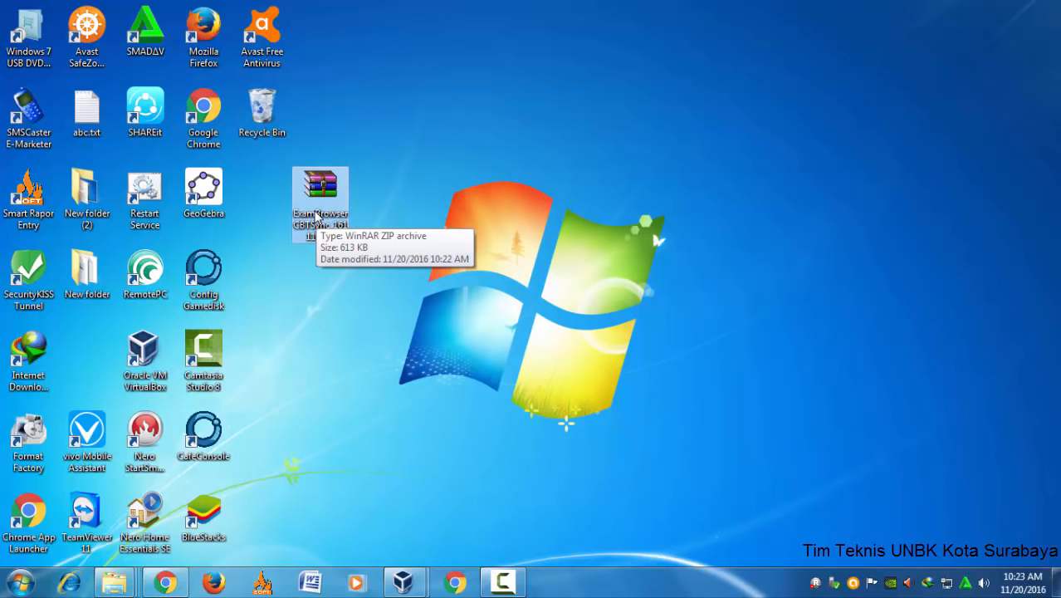
right_click(317, 216)
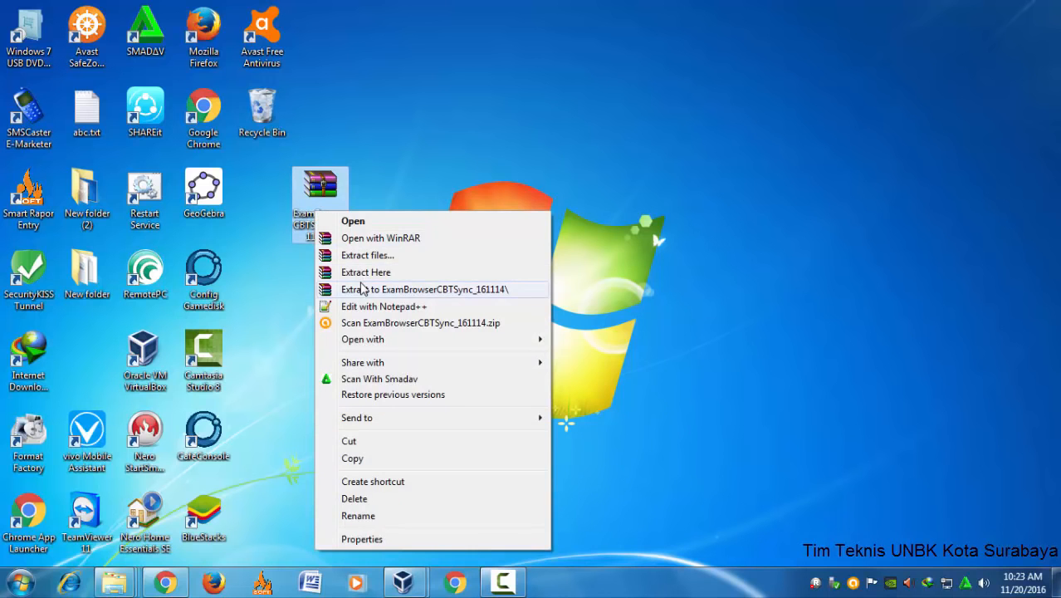
left_click(361, 287)
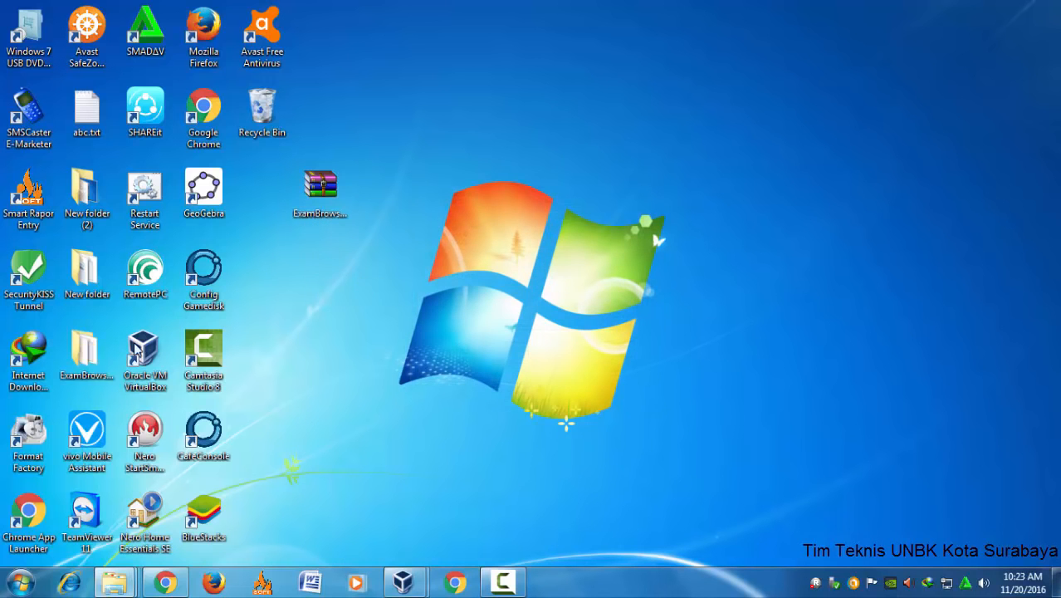
left_click_drag(91, 353, 345, 257)
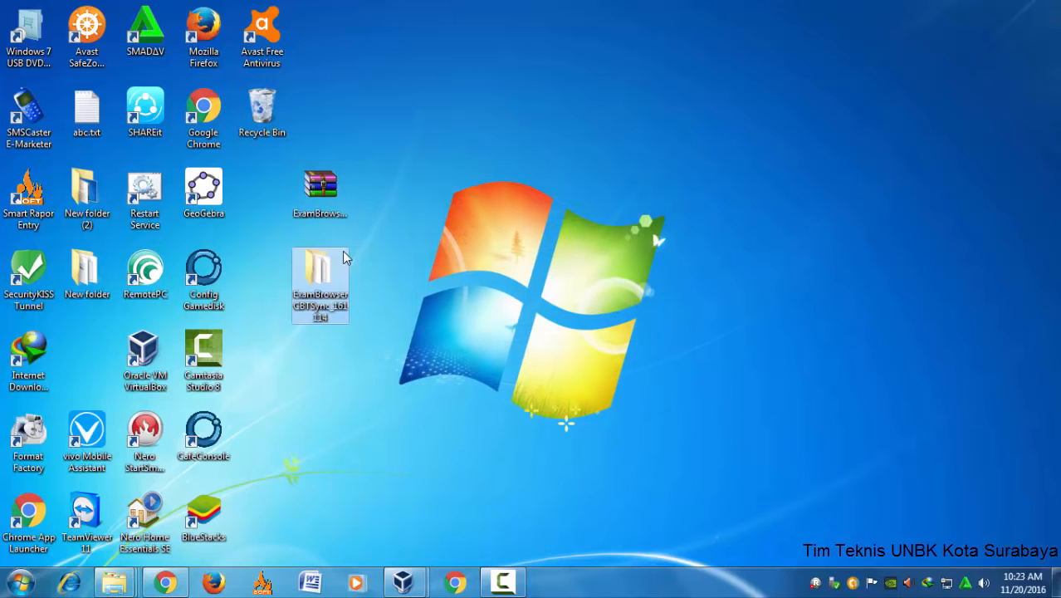
Step: Run ExamBrowserAdmin.exe from the extracted folder as administrator and start the exam browser with Run
double_click(318, 291)
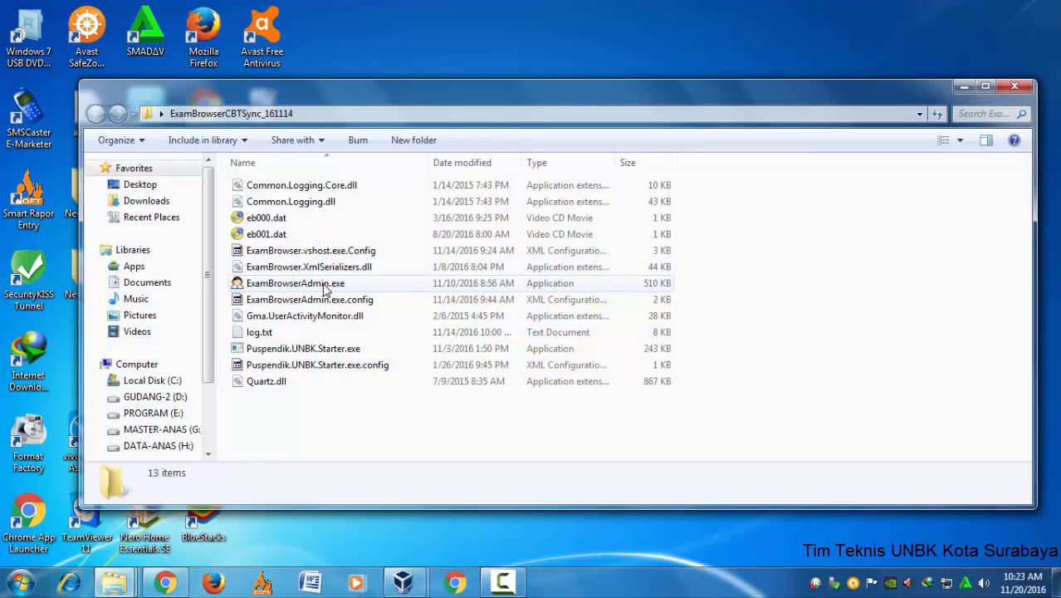
right_click(324, 286)
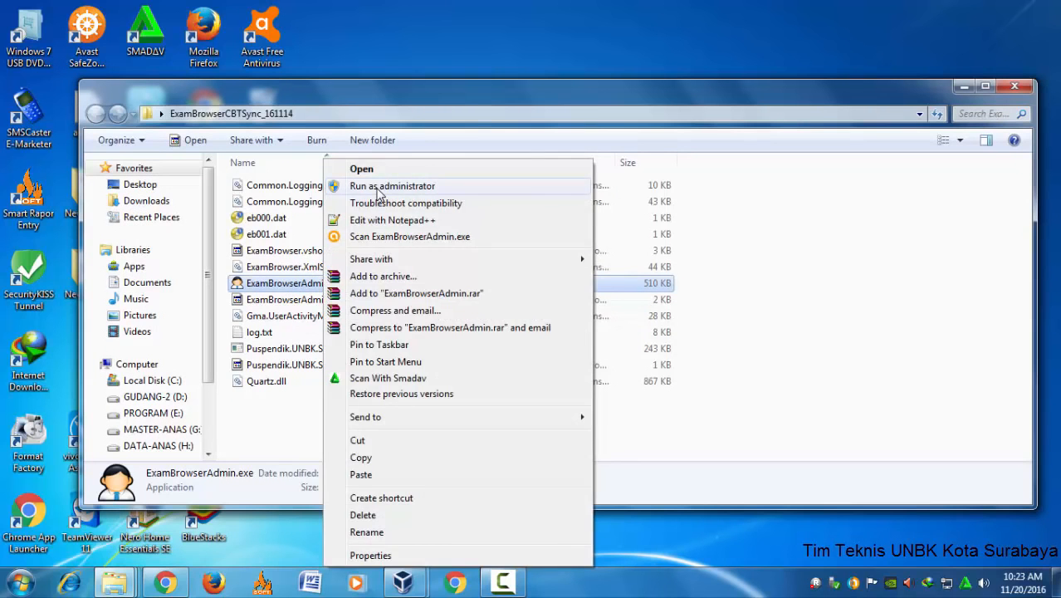
left_click(378, 186)
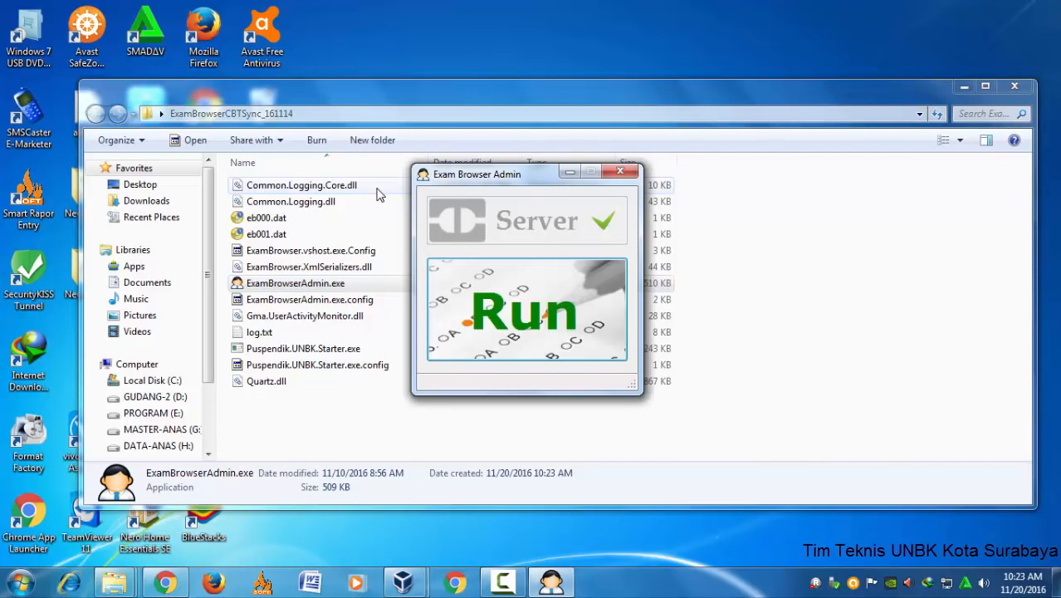
left_click(523, 310)
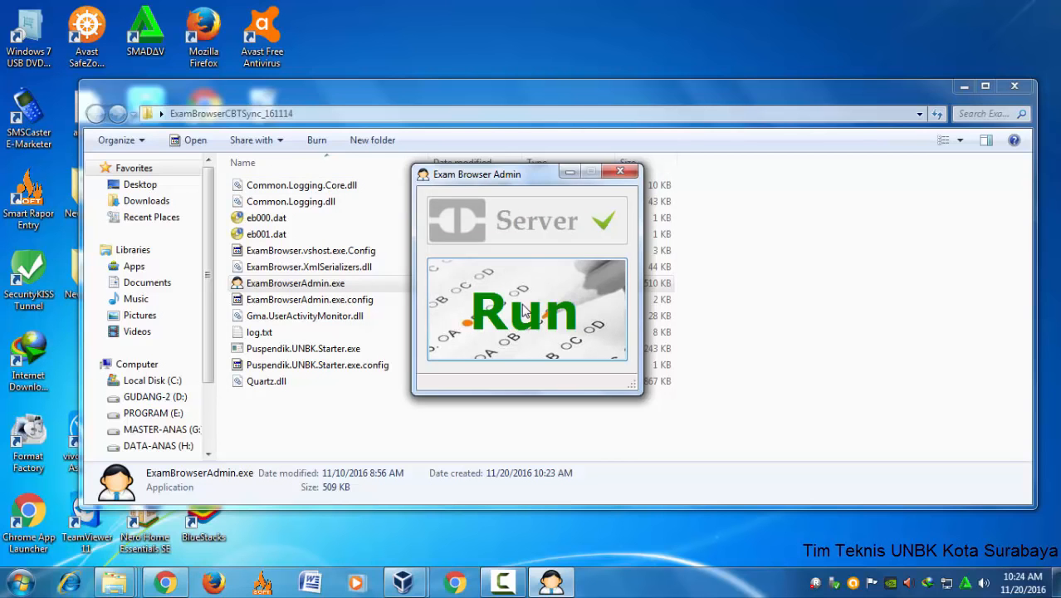